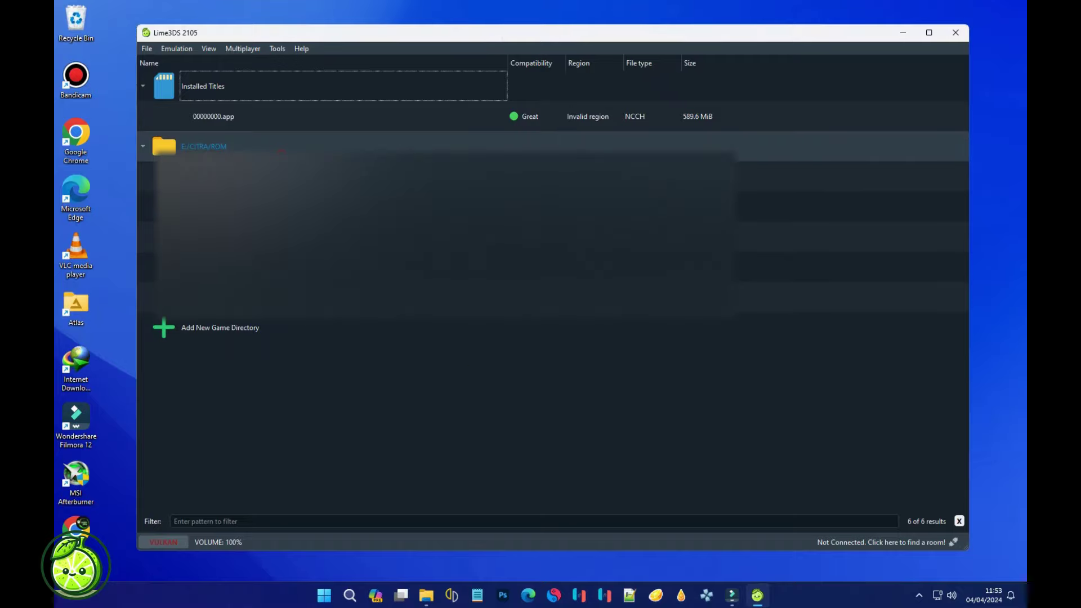
Highlight, then deselect, the Lime3DS 2105 release title and notes on GitHub.
{"action": "left_click", "coordinate": [203, 146]}
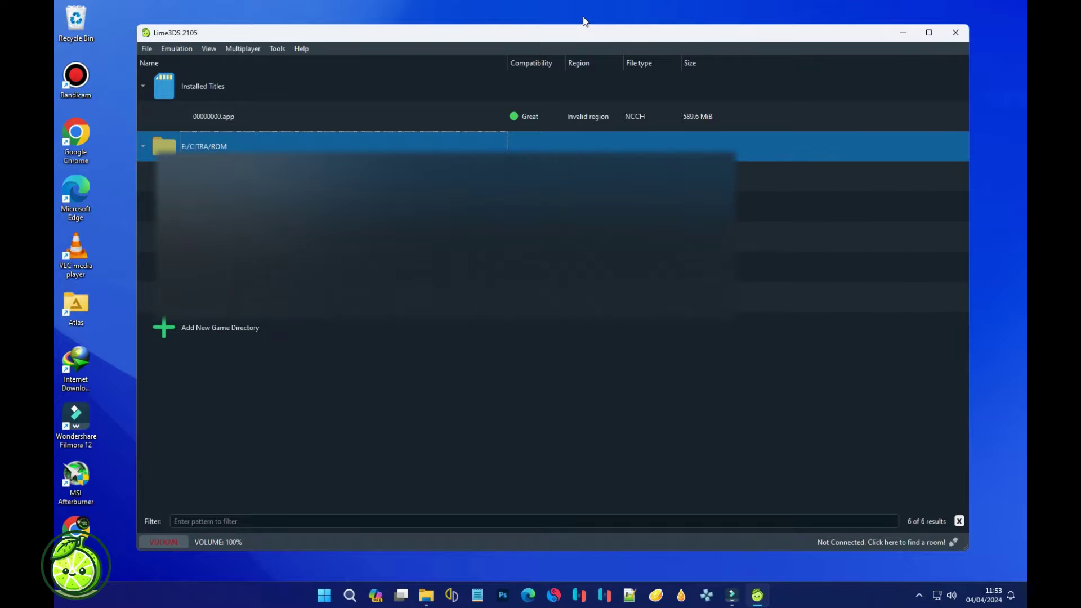
{"action": "left_click_drag", "start_coordinate": [588, 36], "coordinate": [599, 39]}
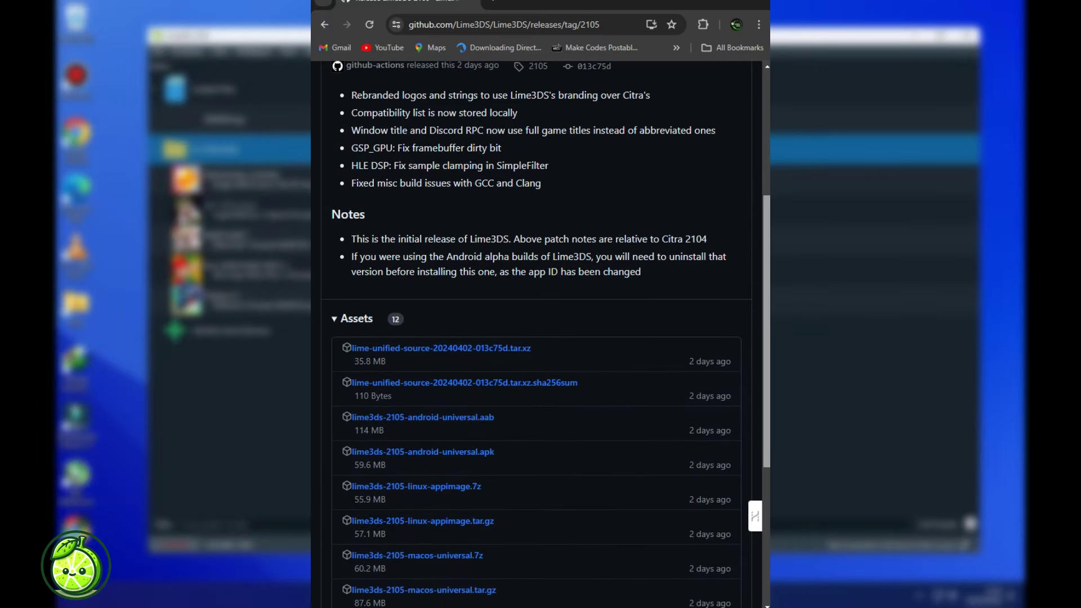
{"action": "left_click_drag", "start_coordinate": [764, 236], "coordinate": [764, 138]}
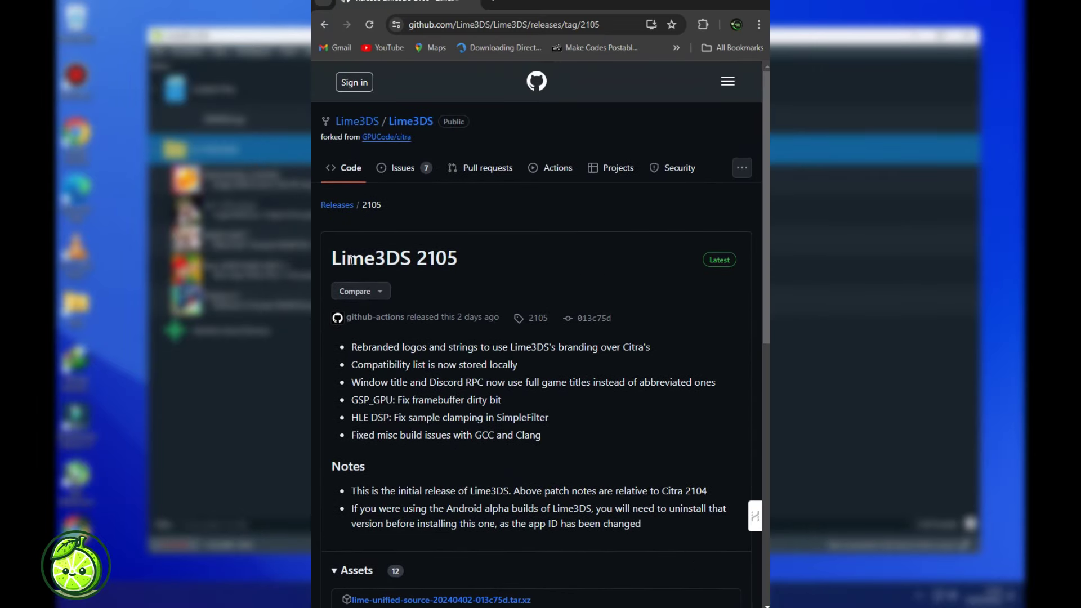
{"action": "left_click_drag", "start_coordinate": [332, 258], "coordinate": [458, 258]}
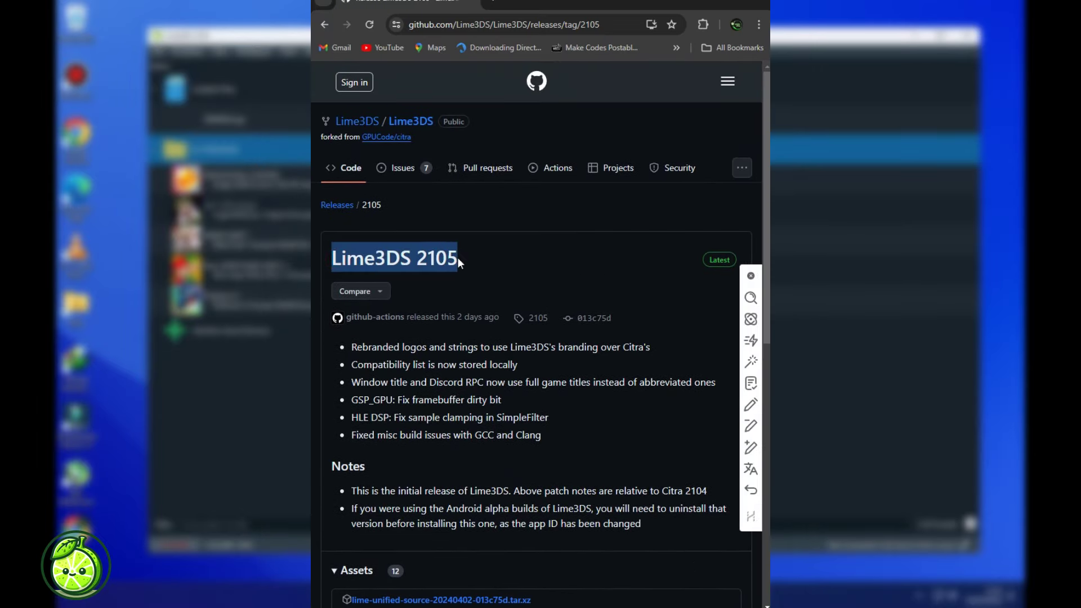
{"action": "left_click", "coordinate": [476, 248]}
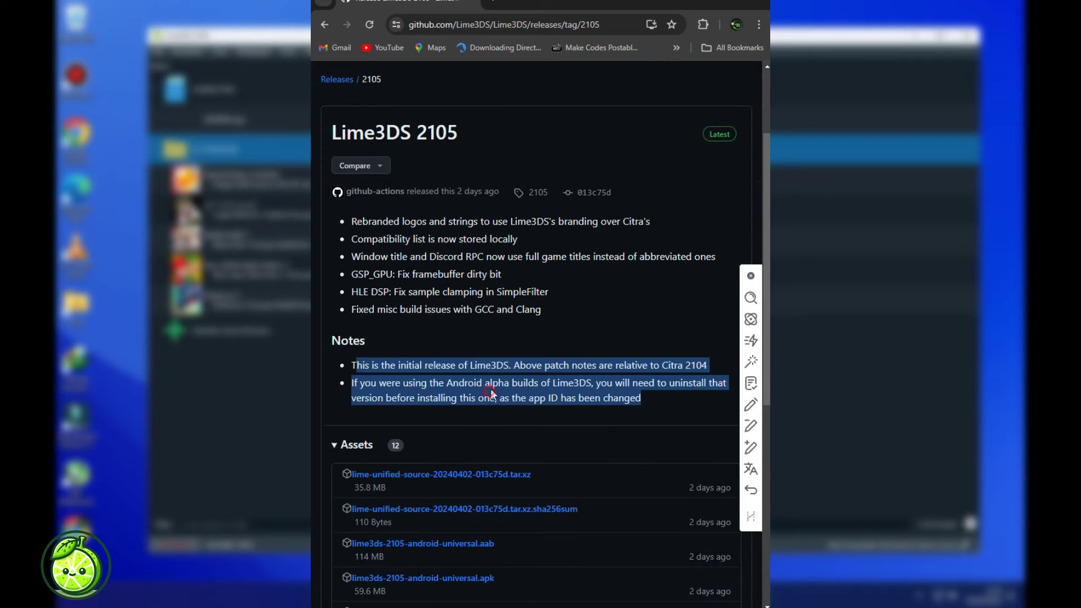
{"action": "scroll", "coordinate": [491, 389], "scroll_direction": "down", "scroll_amount": 2}
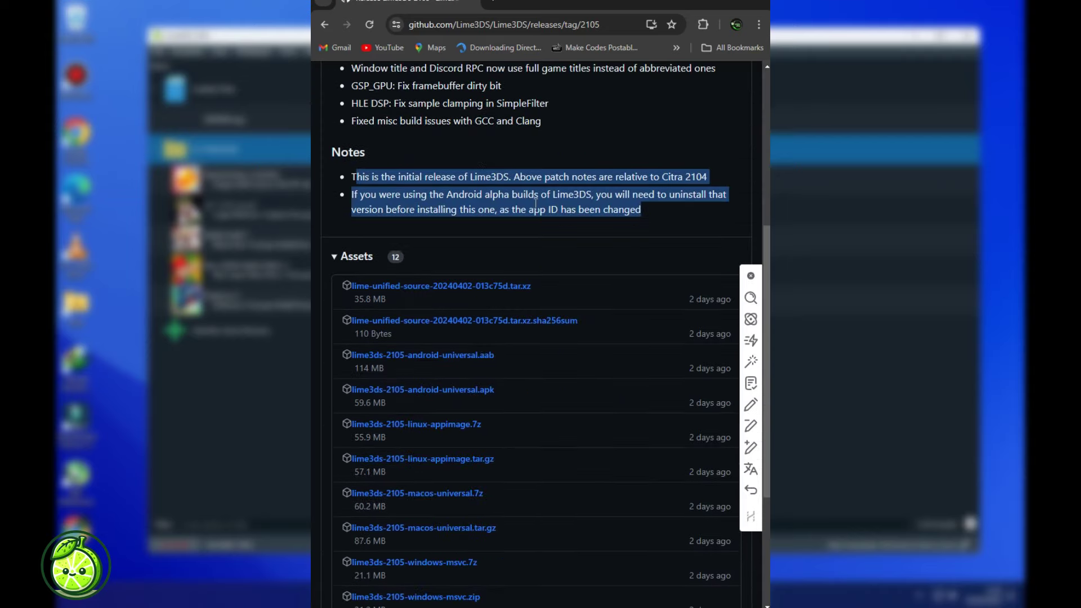
{"action": "left_click", "coordinate": [541, 181]}
{"action": "scroll", "coordinate": [557, 279], "scroll_direction": "down", "scroll_amount": 1}
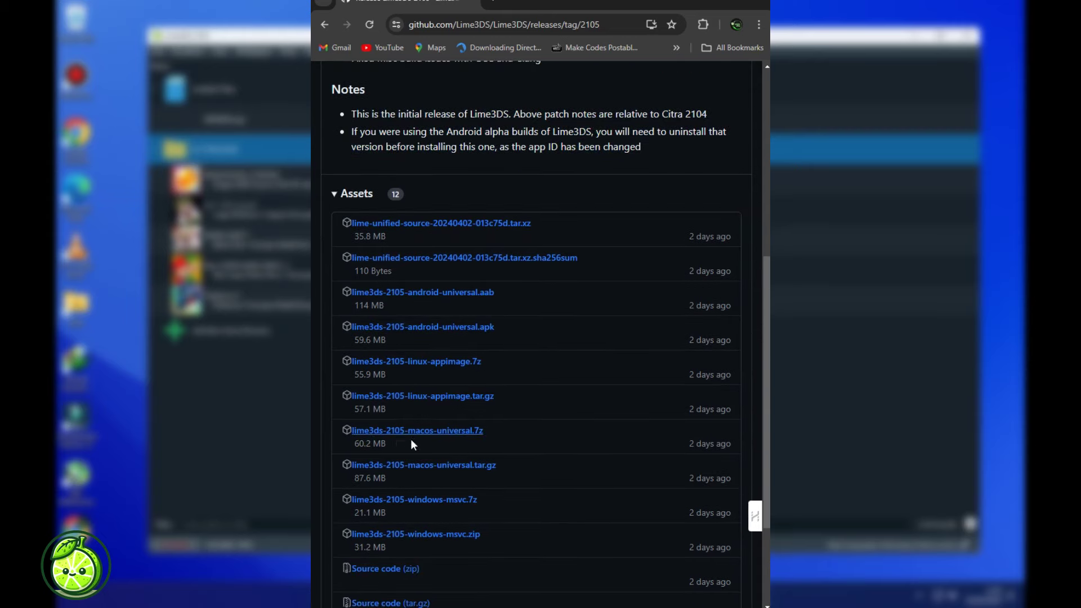
{"action": "scroll", "coordinate": [404, 511], "scroll_direction": "down", "scroll_amount": 2}
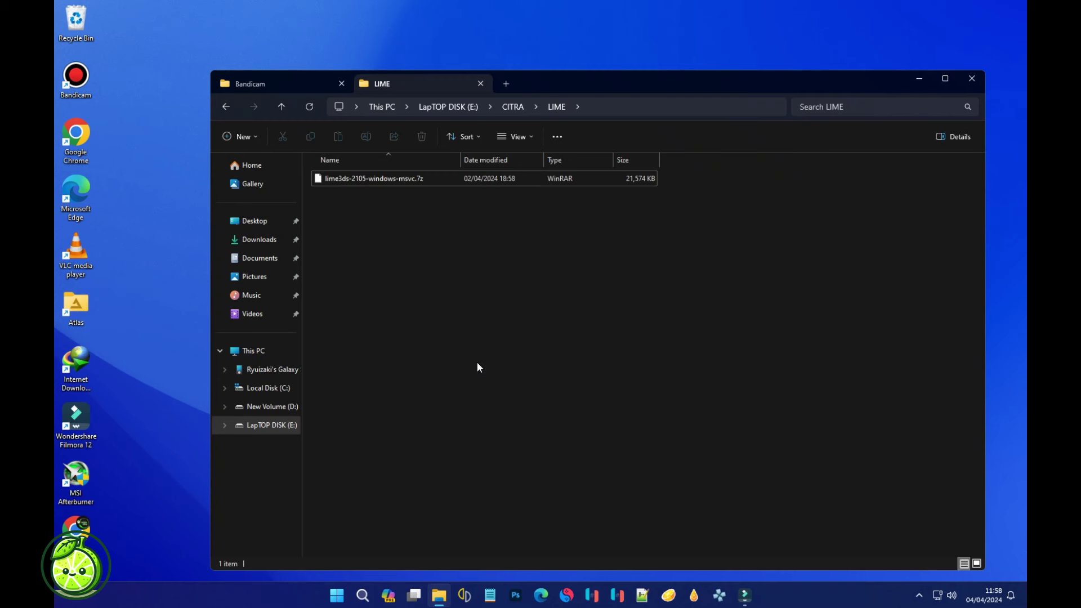
Select the lime3ds-2105-windows-msvc.7z archive and try its context menu several times.
{"action": "left_click", "coordinate": [369, 180]}
{"action": "left_click", "coordinate": [458, 322]}
{"action": "left_click", "coordinate": [364, 181]}
{"action": "right_click", "coordinate": [364, 181]}
{"action": "left_click", "coordinate": [444, 313]}
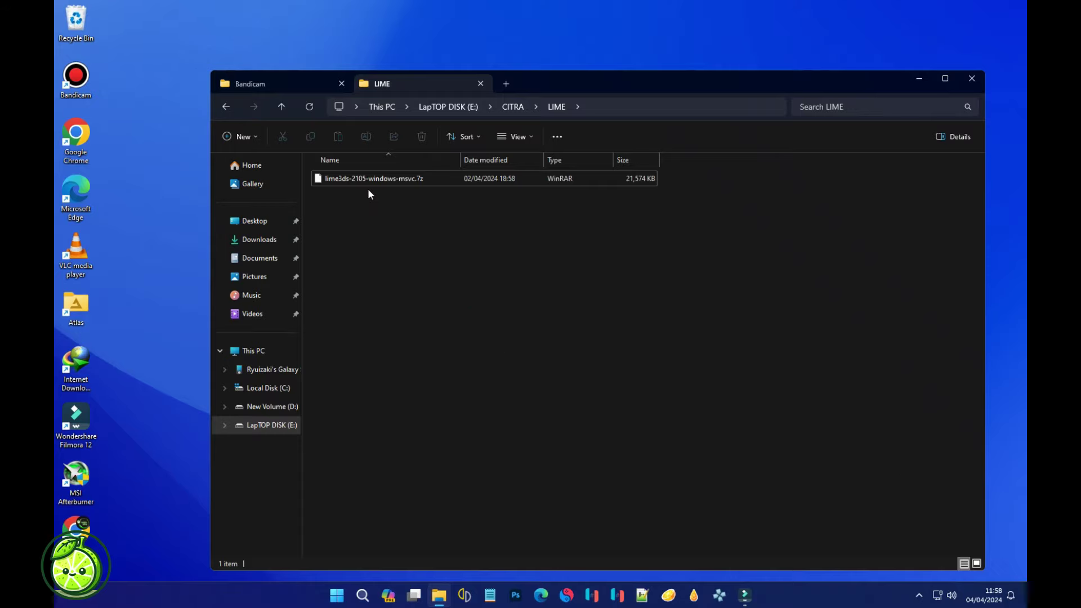
{"action": "left_click", "coordinate": [372, 179]}
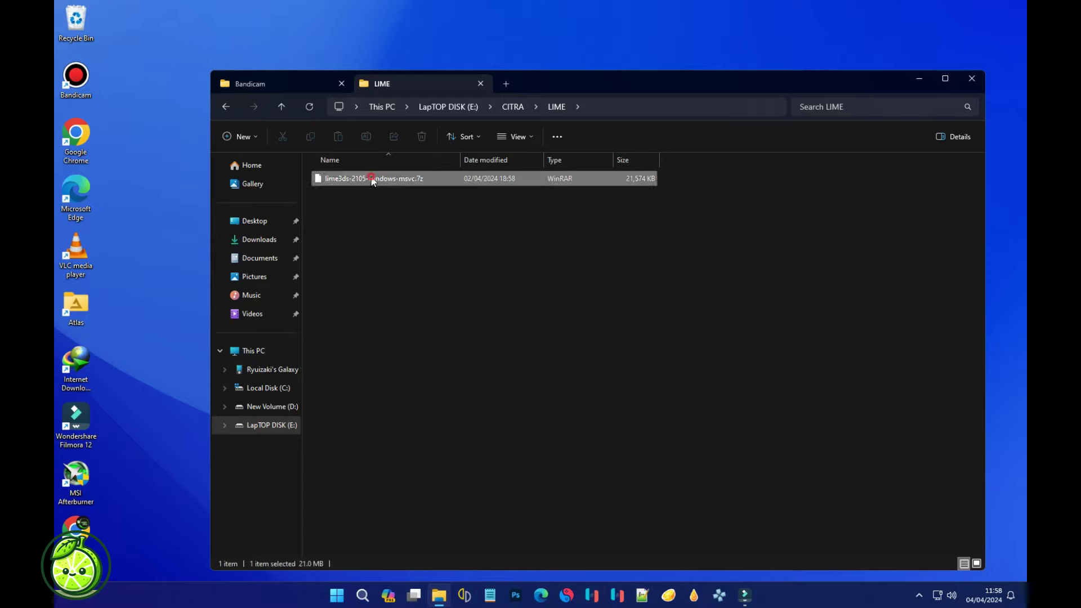
{"action": "left_click", "coordinate": [456, 317]}
{"action": "left_click", "coordinate": [363, 181]}
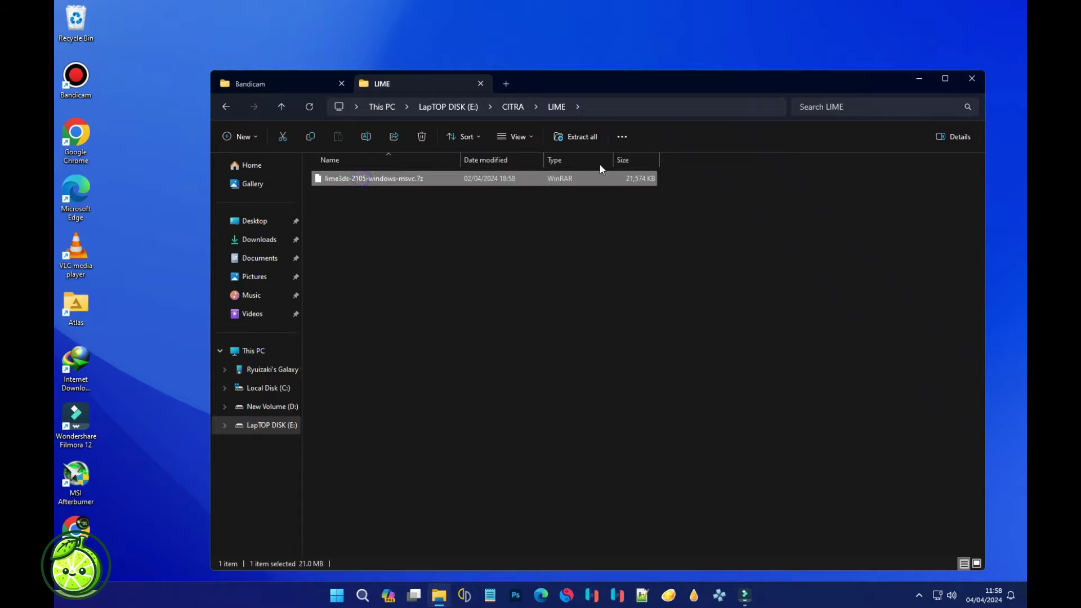
{"action": "right_click", "coordinate": [364, 181]}
{"action": "left_click", "coordinate": [420, 309]}
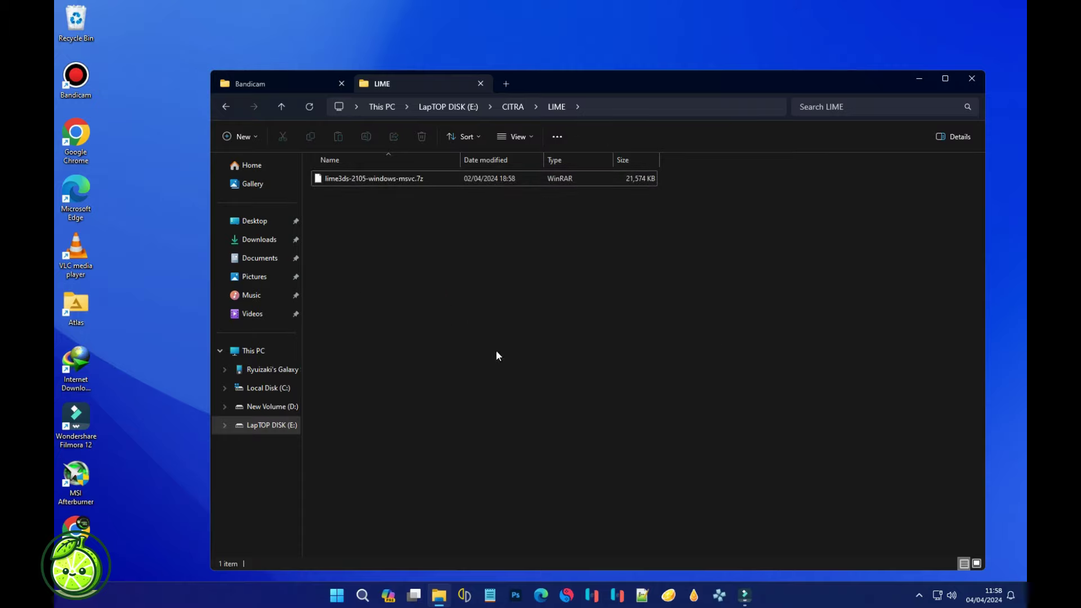
Extract lime3ds-2105-windows-msvc.7z into its own folder with WinRAR.
{"action": "left_click", "coordinate": [370, 178]}
{"action": "left_click", "coordinate": [484, 248]}
{"action": "left_click", "coordinate": [361, 181]}
{"action": "right_click", "coordinate": [362, 181]}
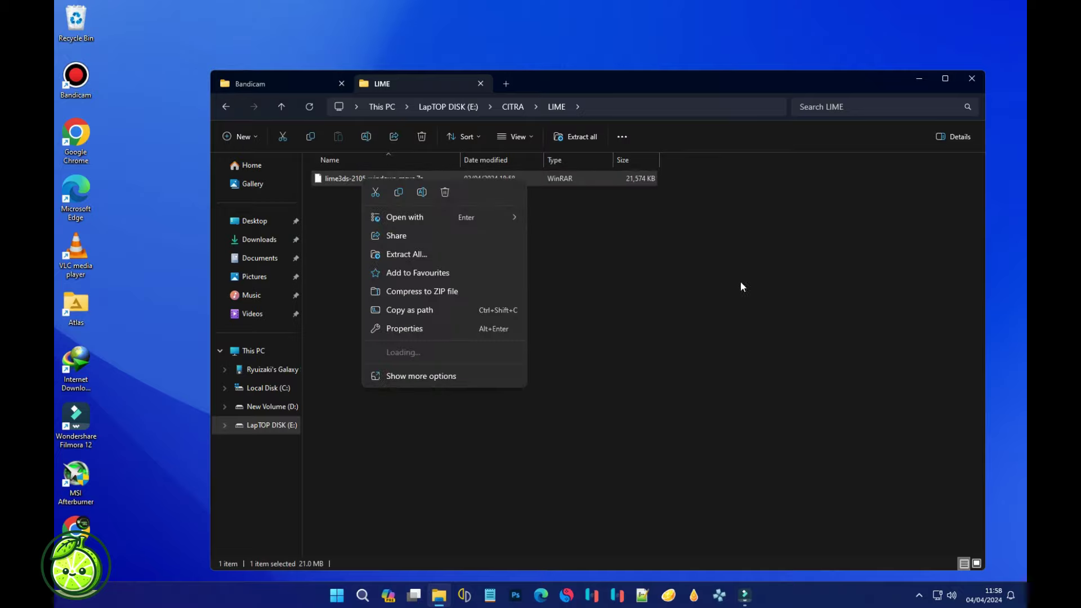
{"action": "left_click", "coordinate": [444, 314]}
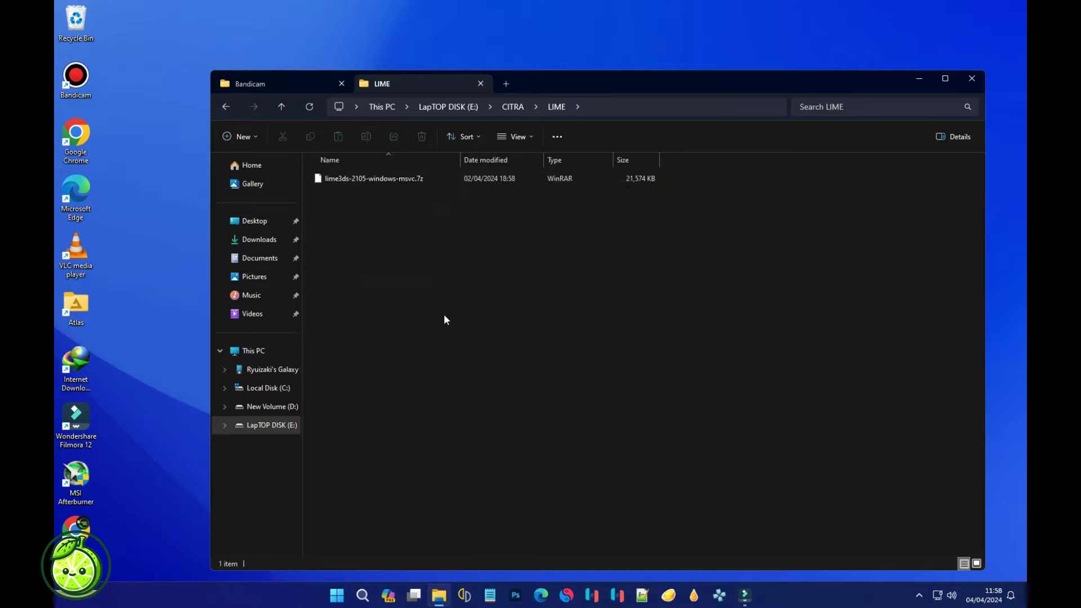
{"action": "right_click", "coordinate": [364, 179]}
{"action": "mouse_move", "coordinate": [401, 351]}
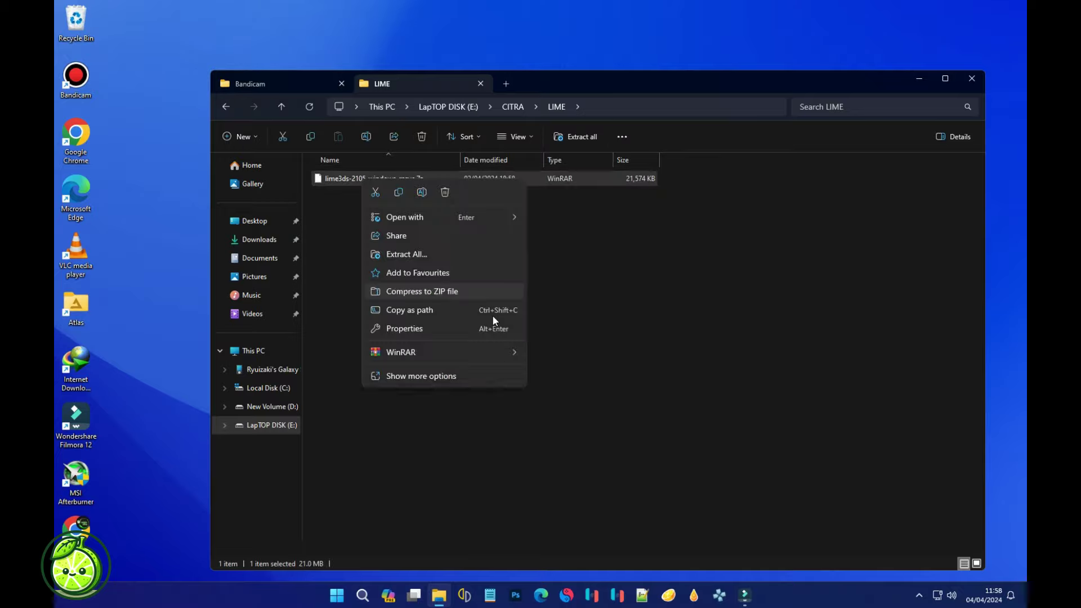
{"action": "left_click", "coordinate": [627, 391]}
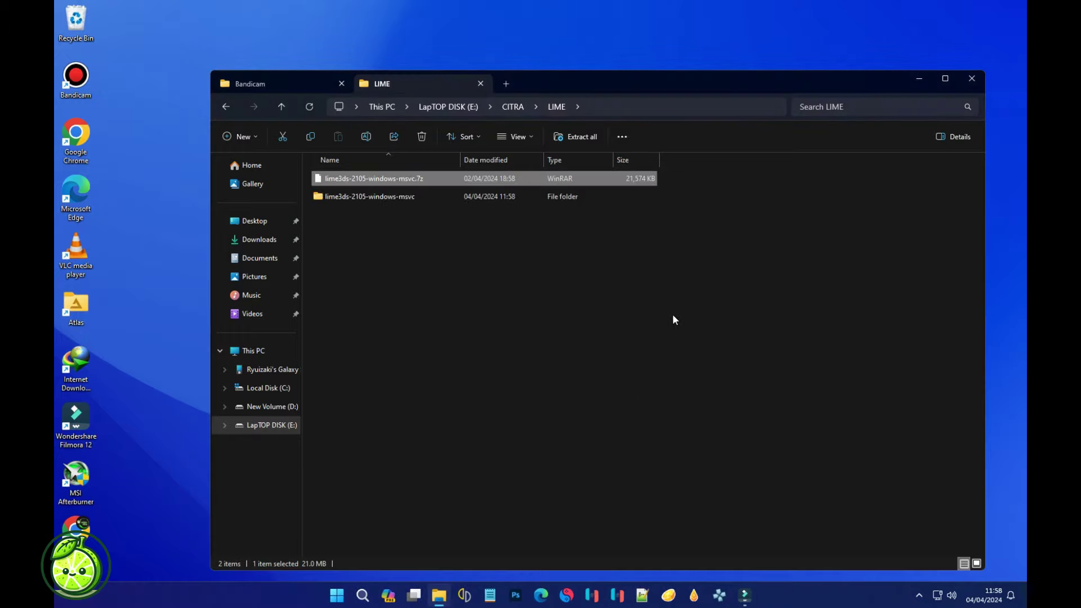
Open lime3ds-2105-windows-msvc, then lime3ds-2105, and select lime-qt.exe.
{"action": "double_click", "coordinate": [386, 197]}
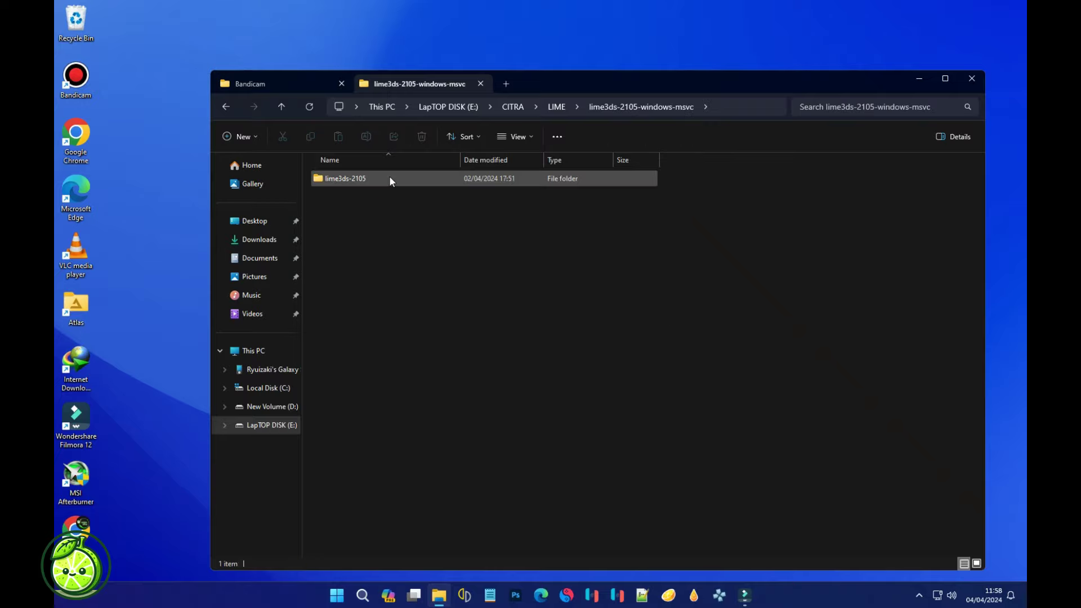
{"action": "double_click", "coordinate": [389, 179]}
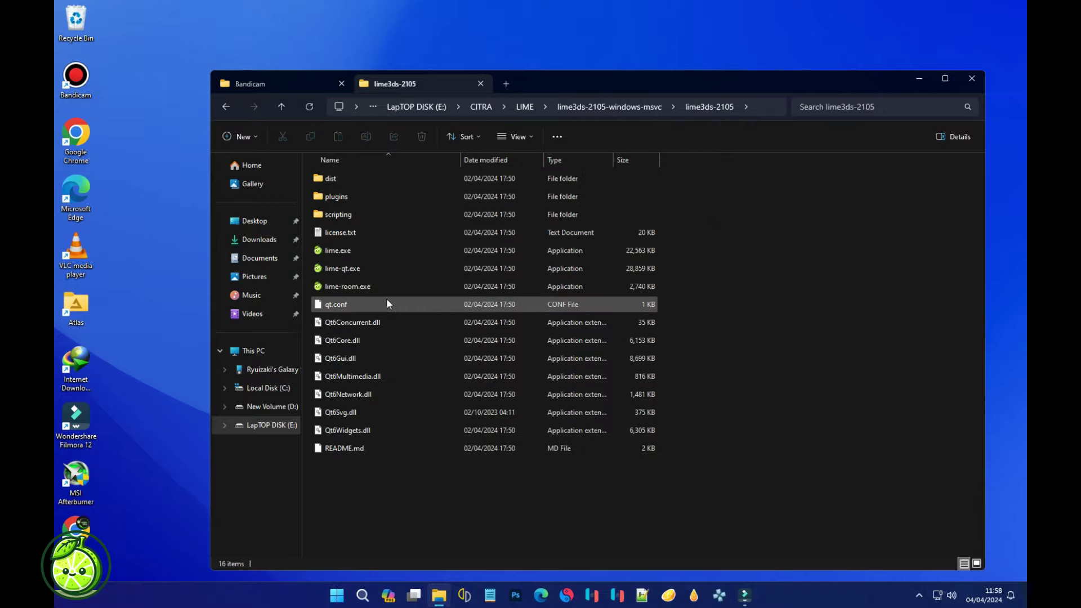
{"action": "left_click", "coordinate": [354, 269]}
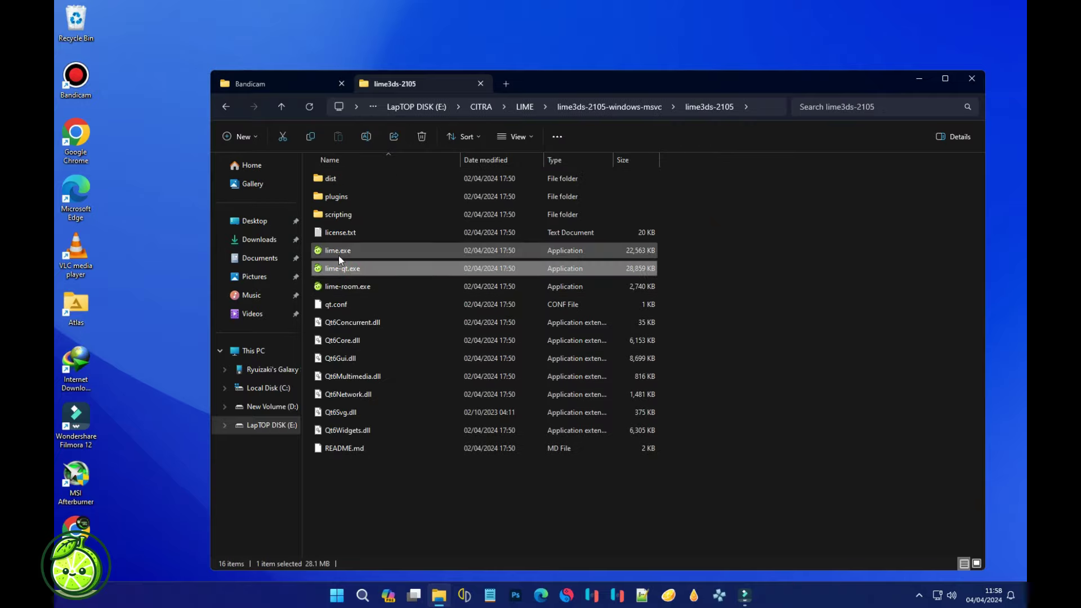
Launch Lime3DS, decline usage data sharing, and add E:\CITRA\ROM as a game directory.
{"action": "double_click", "coordinate": [359, 270]}
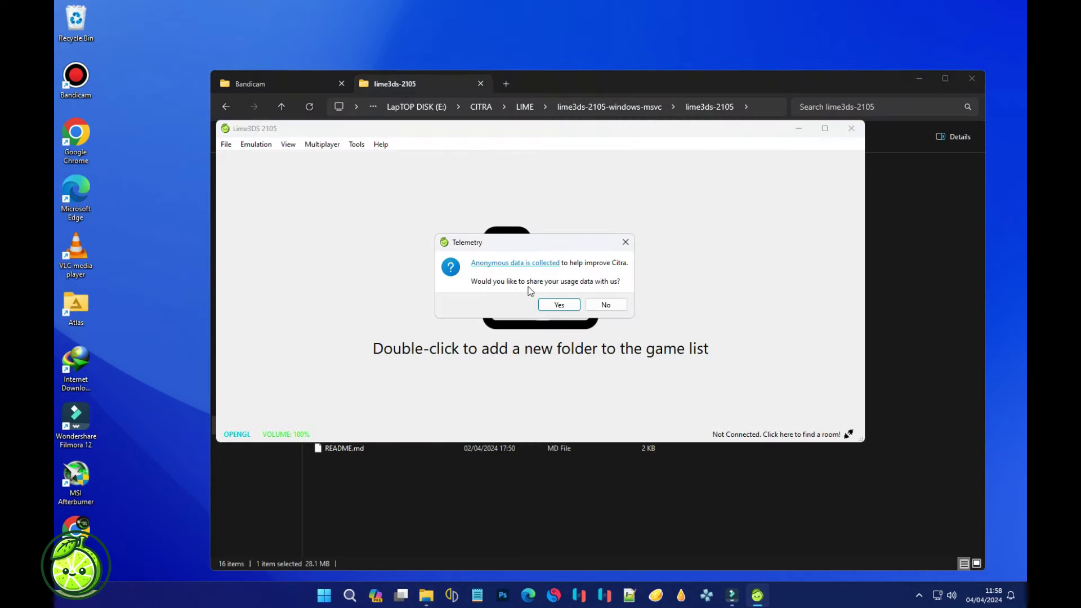
{"action": "left_click", "coordinate": [611, 305]}
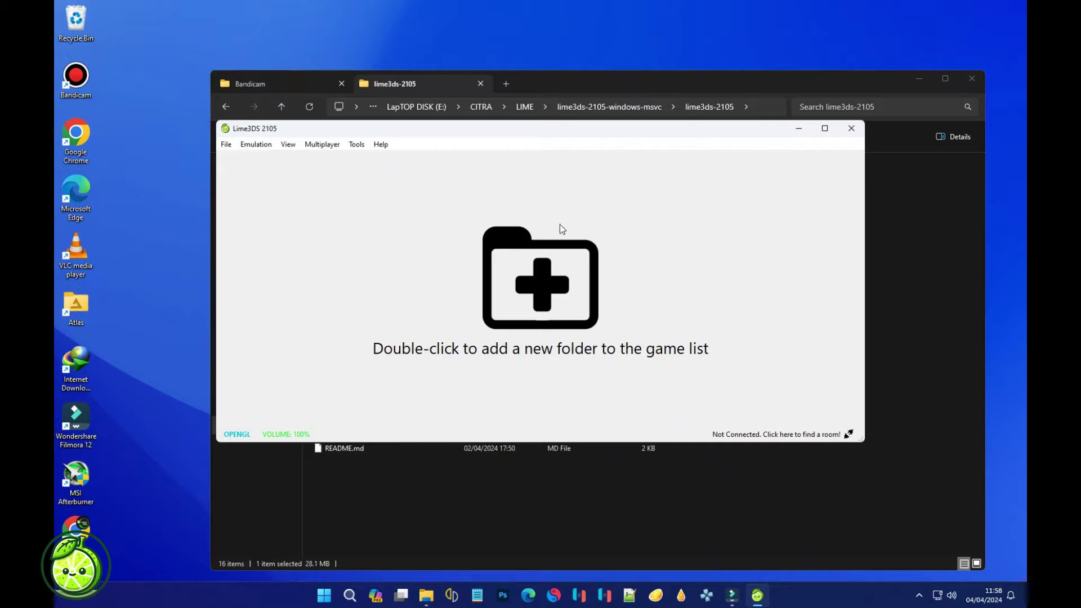
{"action": "double_click", "coordinate": [528, 287]}
{"action": "left_click", "coordinate": [280, 362]}
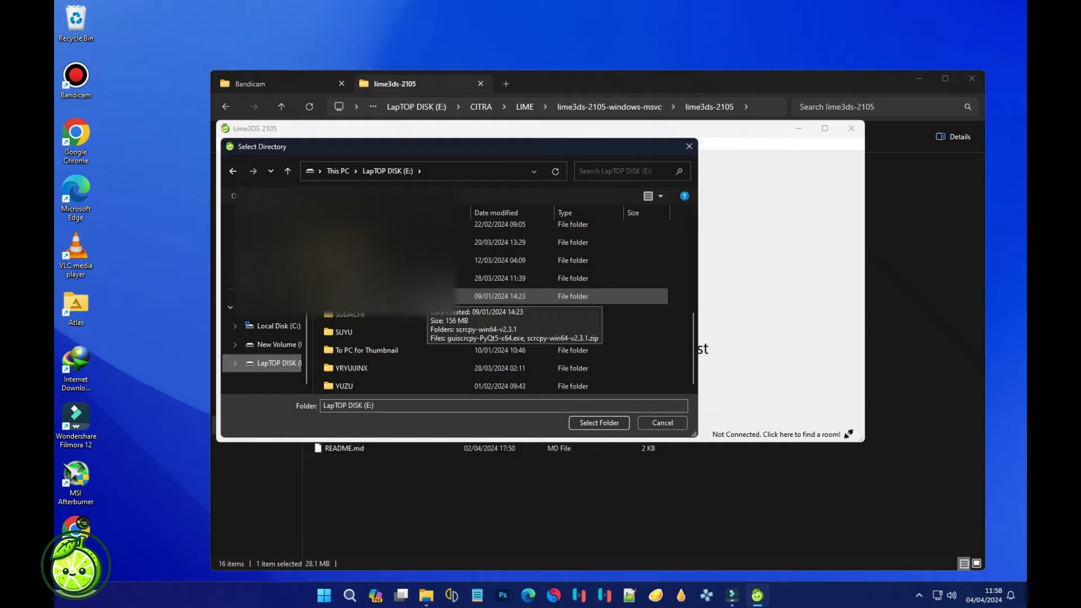
{"action": "scroll", "coordinate": [381, 288], "scroll_direction": "up", "scroll_amount": 3}
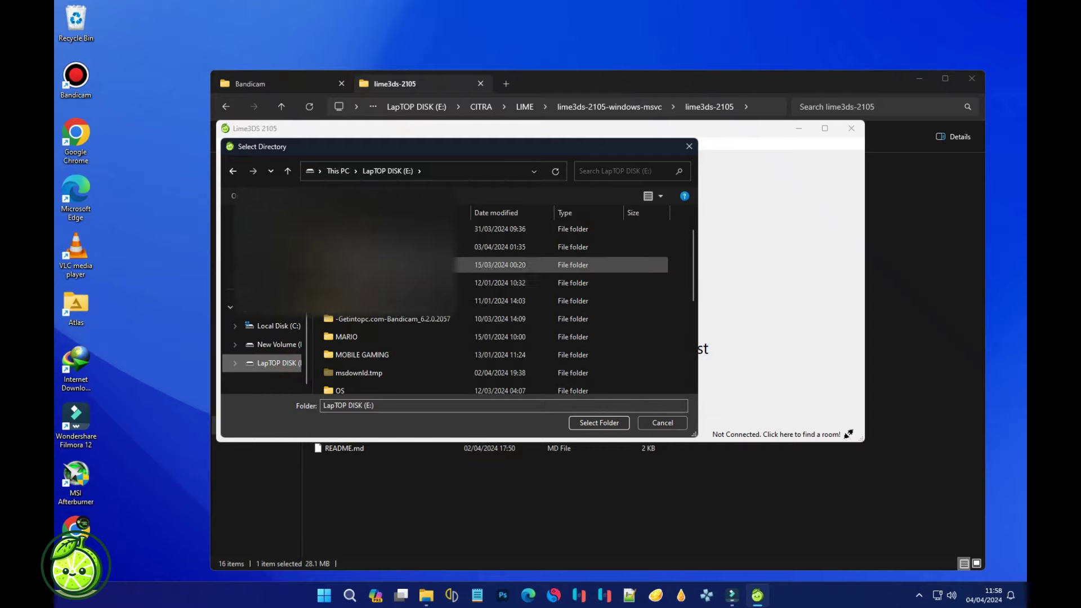
{"action": "double_click", "coordinate": [380, 254]}
{"action": "double_click", "coordinate": [380, 267]}
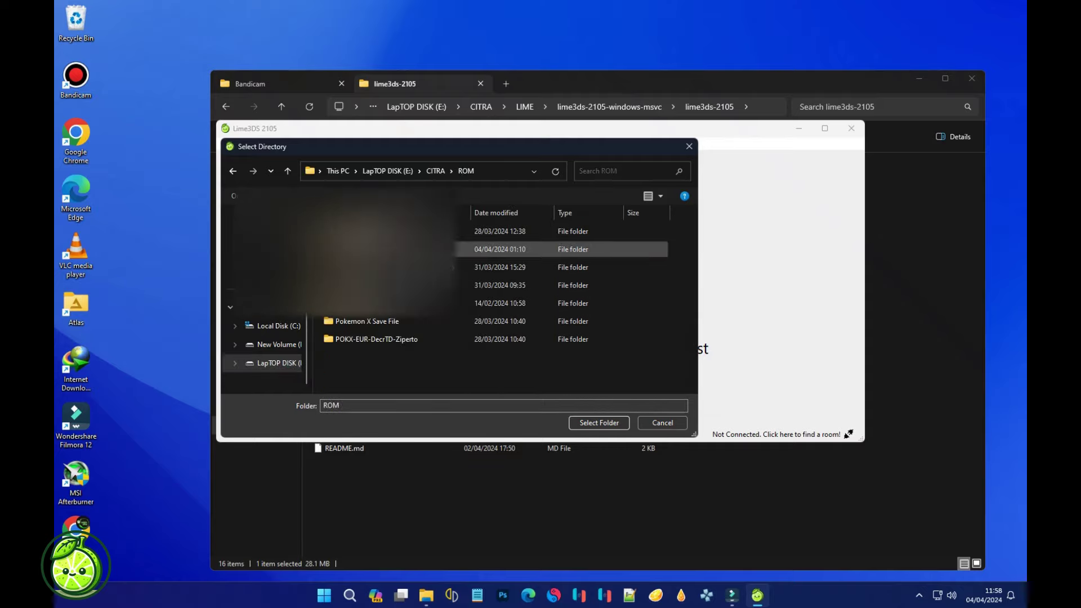
{"action": "left_click", "coordinate": [592, 423]}
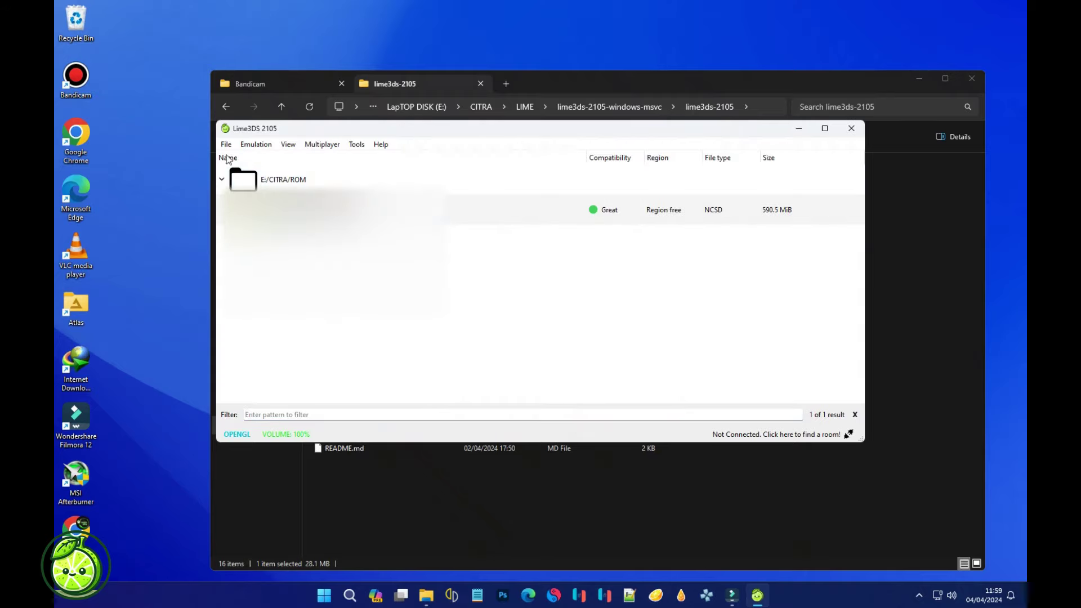
{"action": "left_click", "coordinate": [269, 183]}
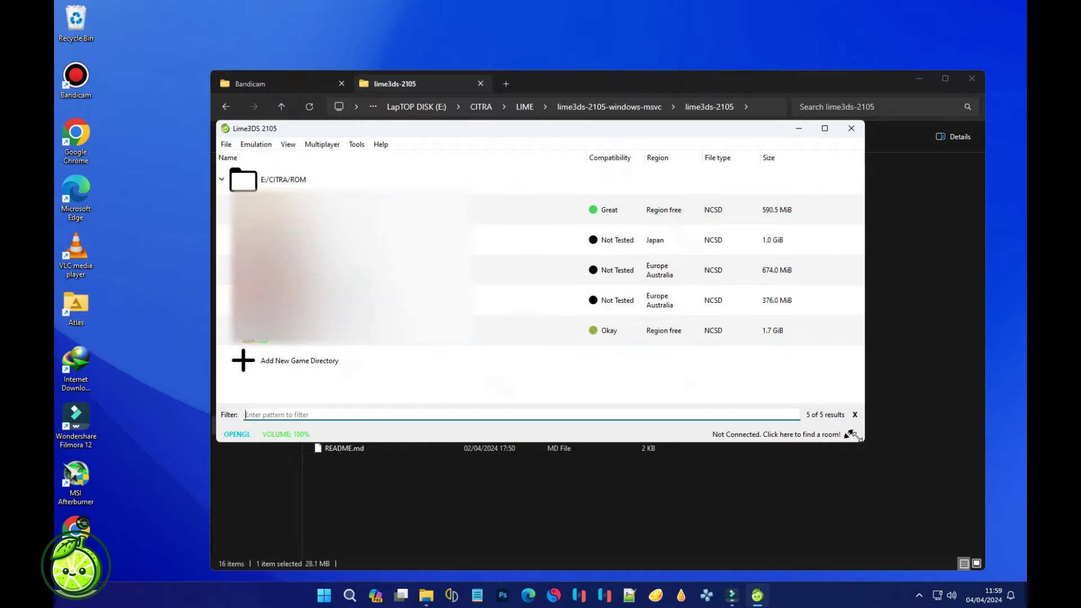
Minimize File Explorer and enlarge and reposition the Lime3DS window.
{"action": "left_click_drag", "start_coordinate": [859, 438], "coordinate": [997, 547]}
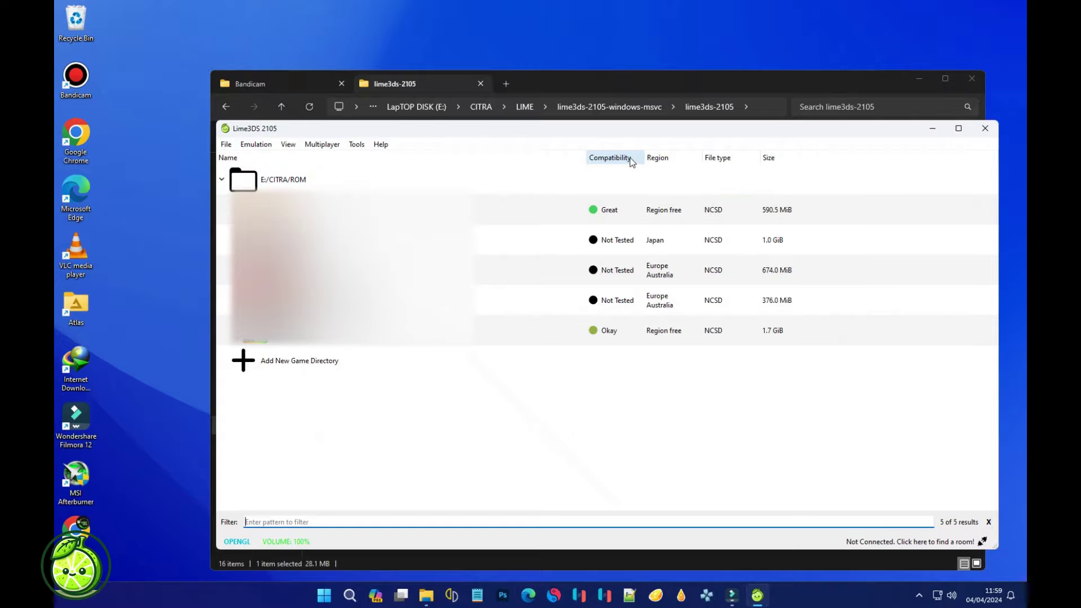
{"action": "left_click", "coordinate": [919, 78]}
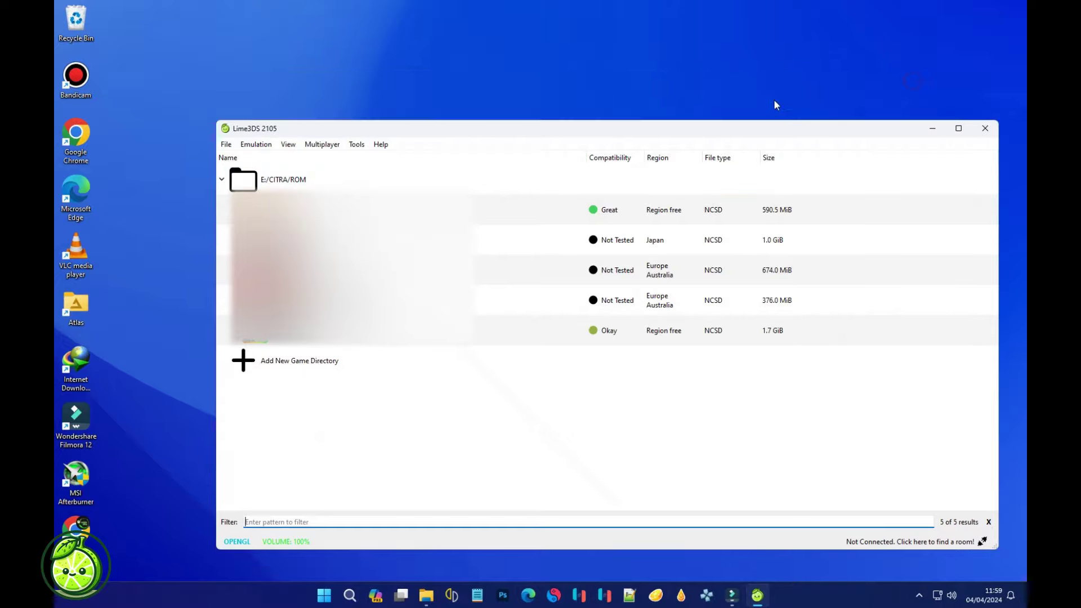
{"action": "left_click_drag", "start_coordinate": [614, 132], "coordinate": [551, 79]}
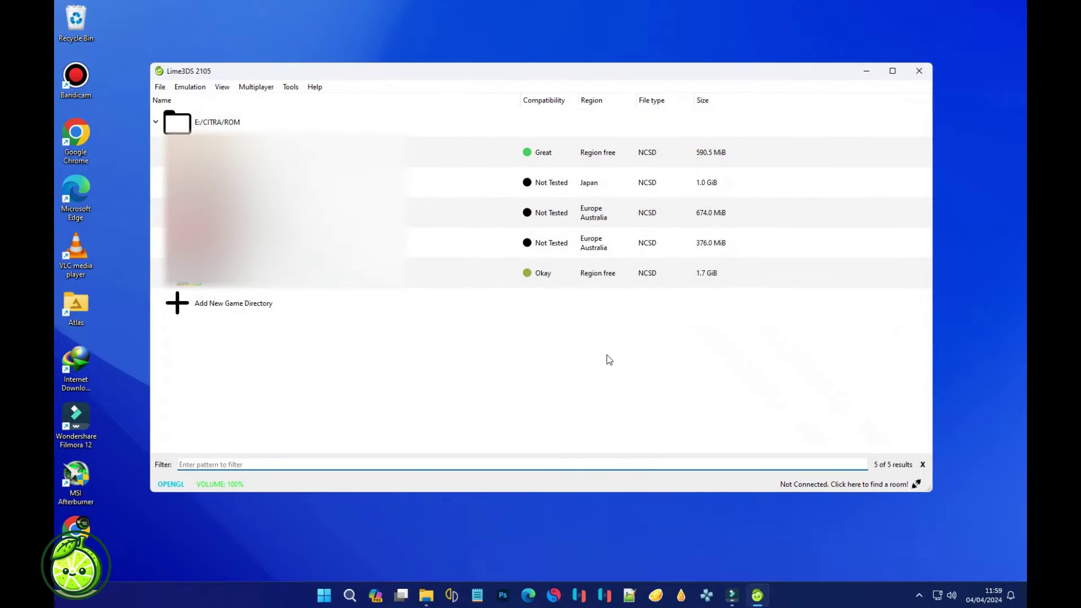
{"action": "left_click_drag", "start_coordinate": [585, 493], "coordinate": [587, 544]}
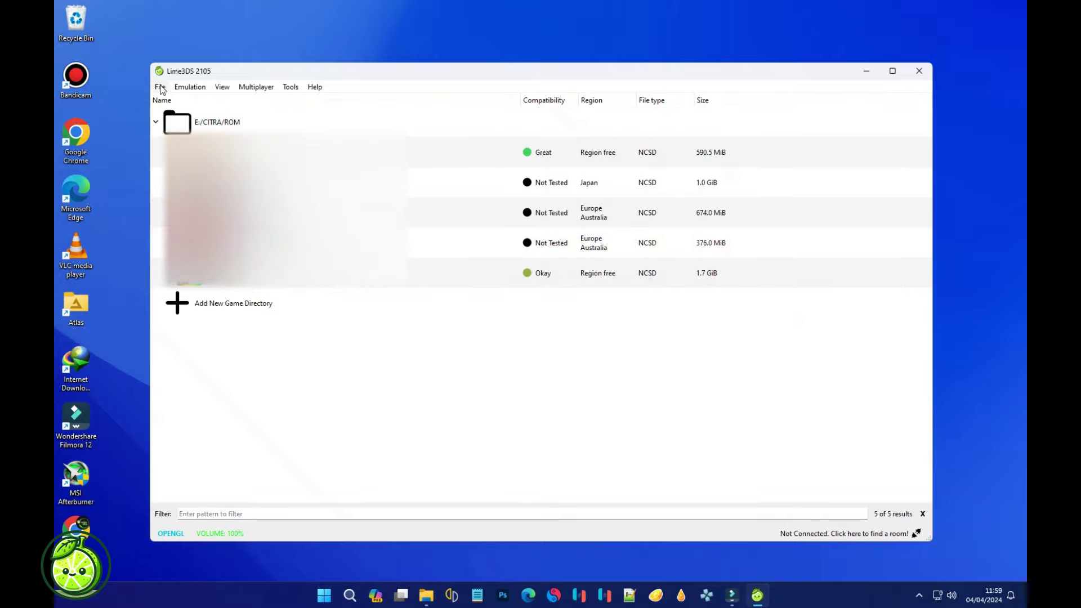
Choose Midnight Blue Colorful as the theme on the Configure UI tab and save.
{"action": "left_click", "coordinate": [190, 87]}
{"action": "left_click", "coordinate": [207, 140]}
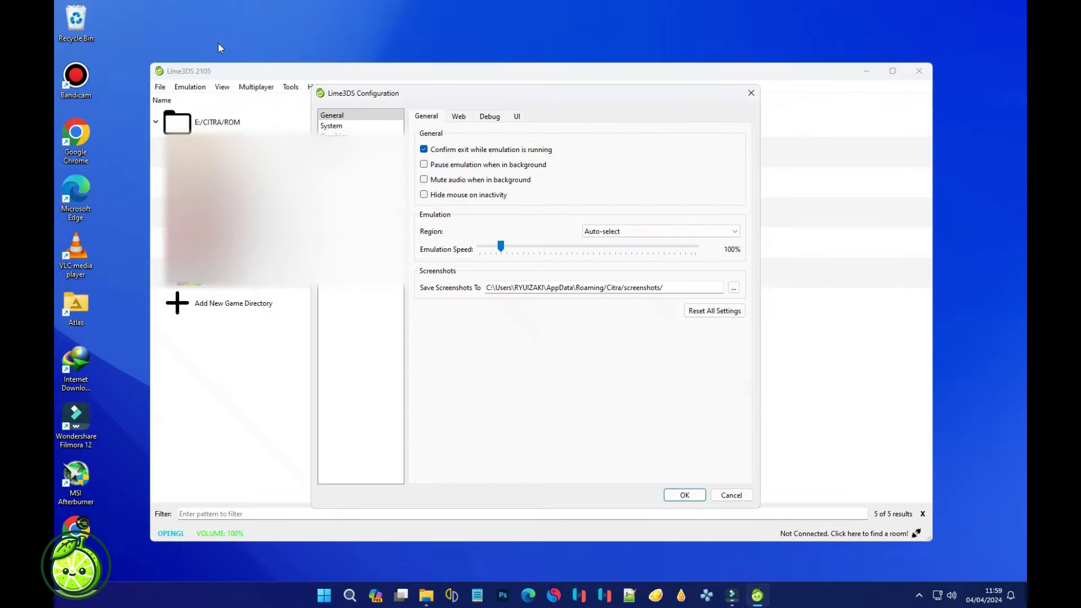
{"action": "left_click", "coordinate": [489, 116]}
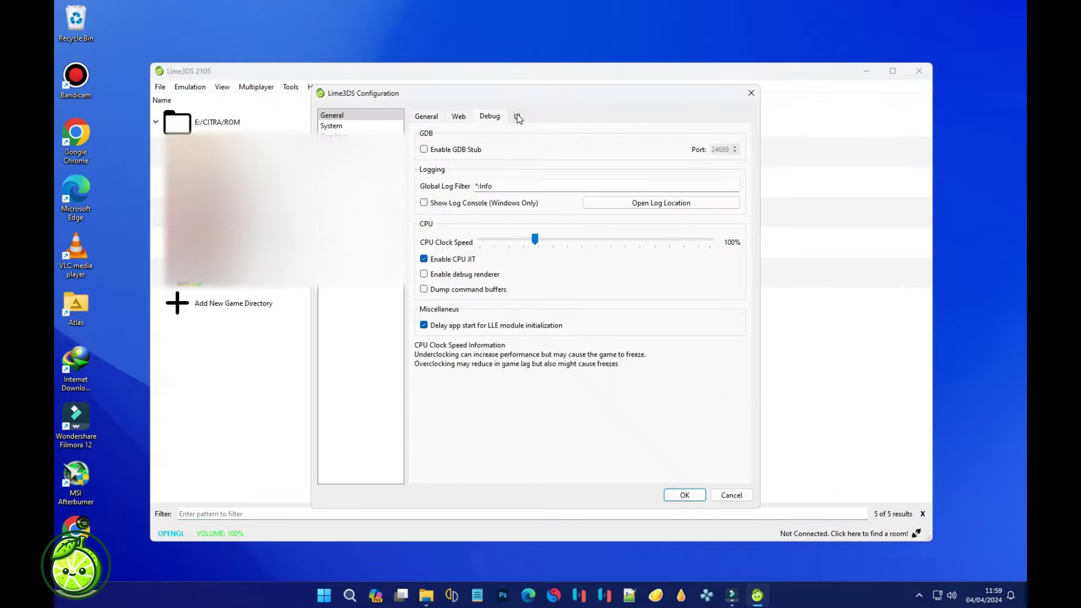
{"action": "left_click", "coordinate": [517, 116]}
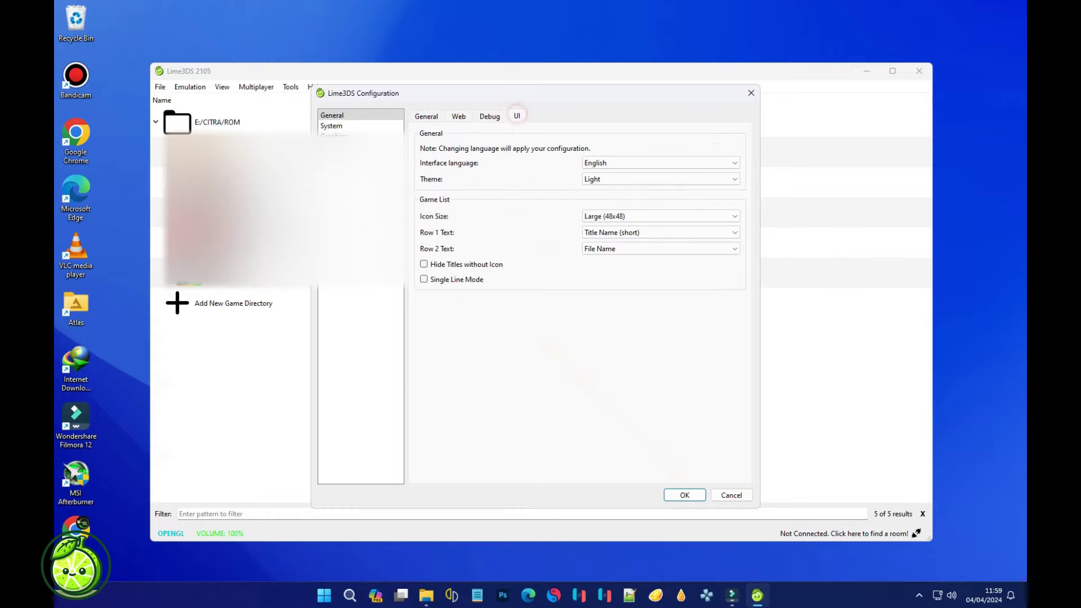
{"action": "left_click", "coordinate": [655, 179]}
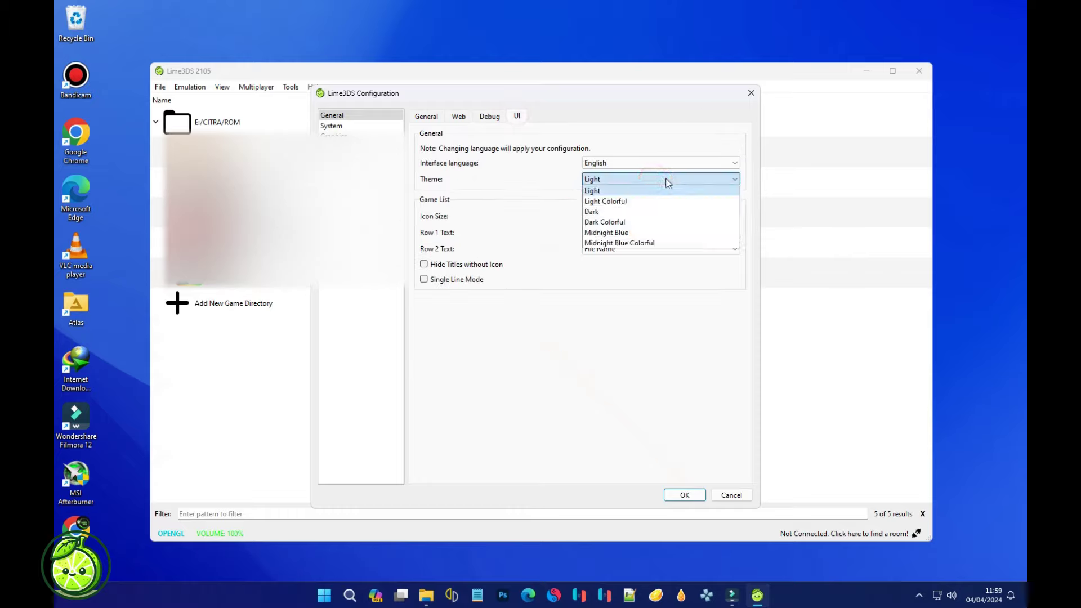
{"action": "left_click", "coordinate": [673, 243]}
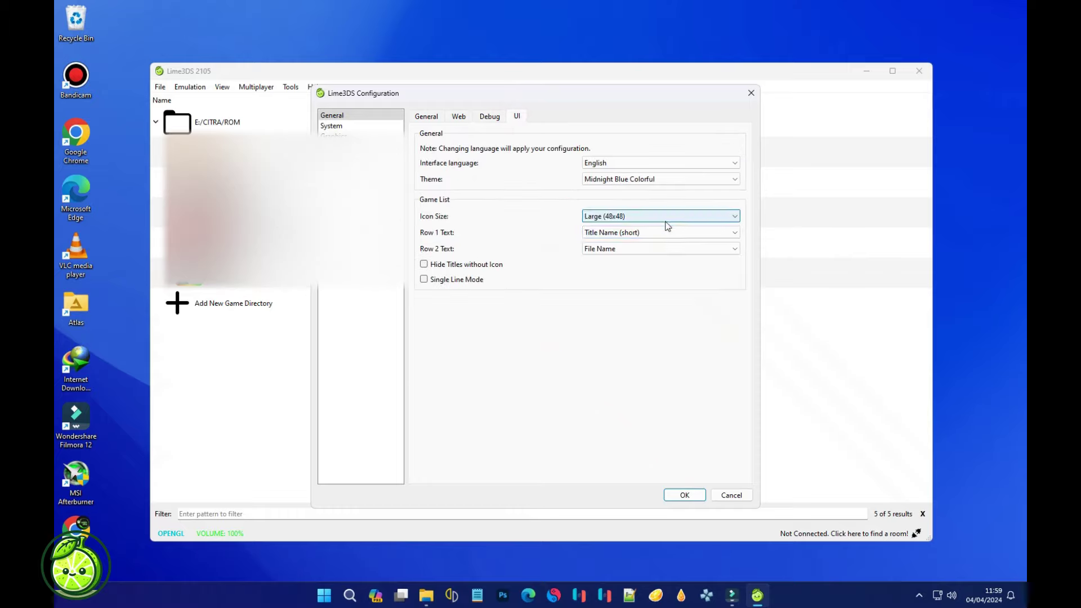
{"action": "left_click", "coordinate": [685, 495]}
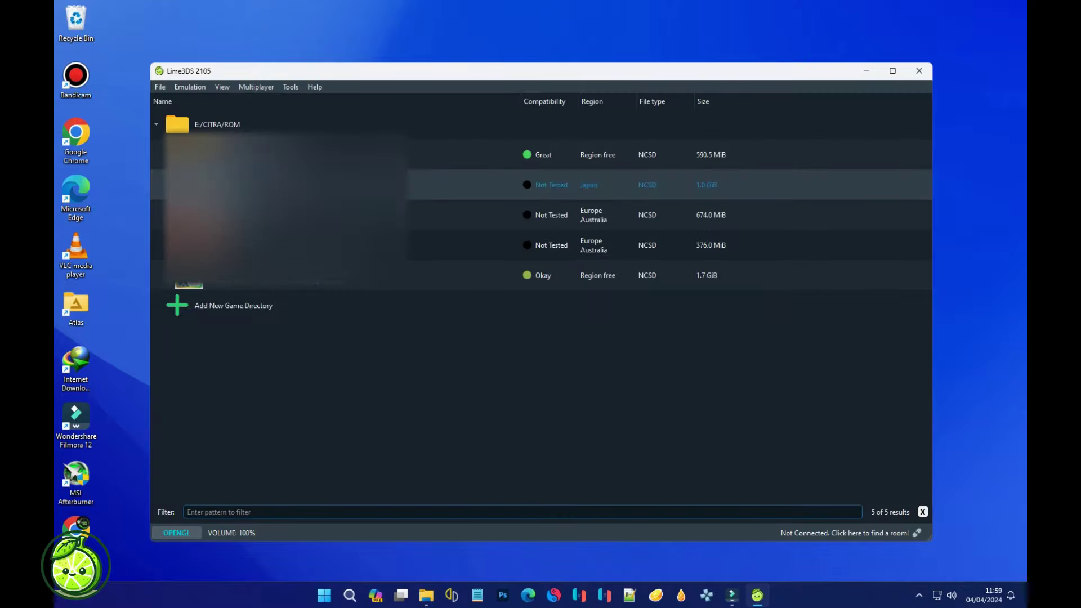
Choose 4x Native (1600x960) internal resolution on the Configure Graphics tab and save.
{"action": "left_click", "coordinate": [188, 86]}
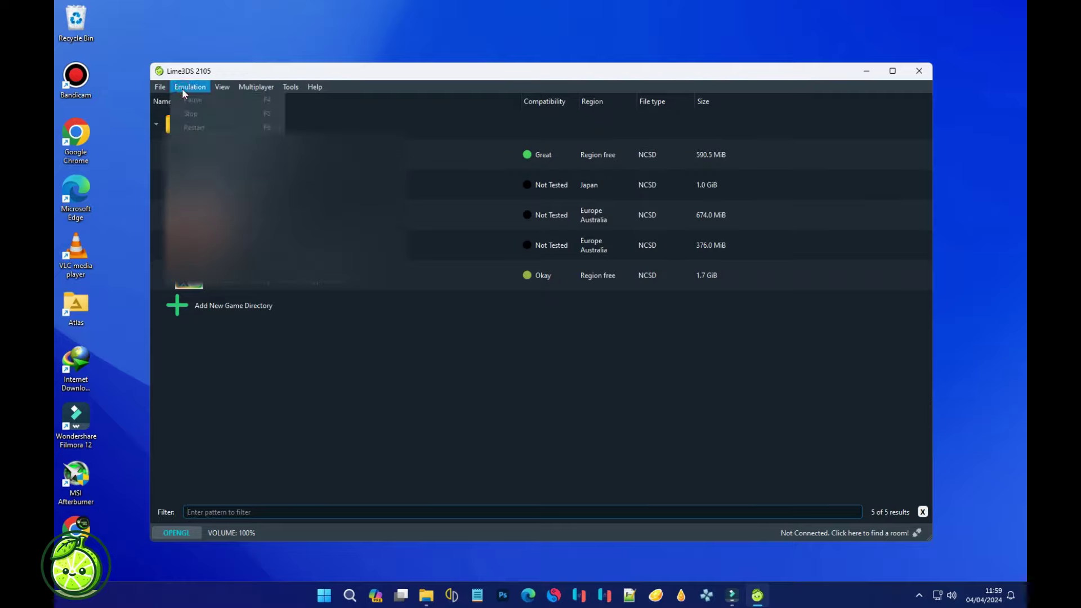
{"action": "left_click", "coordinate": [218, 179]}
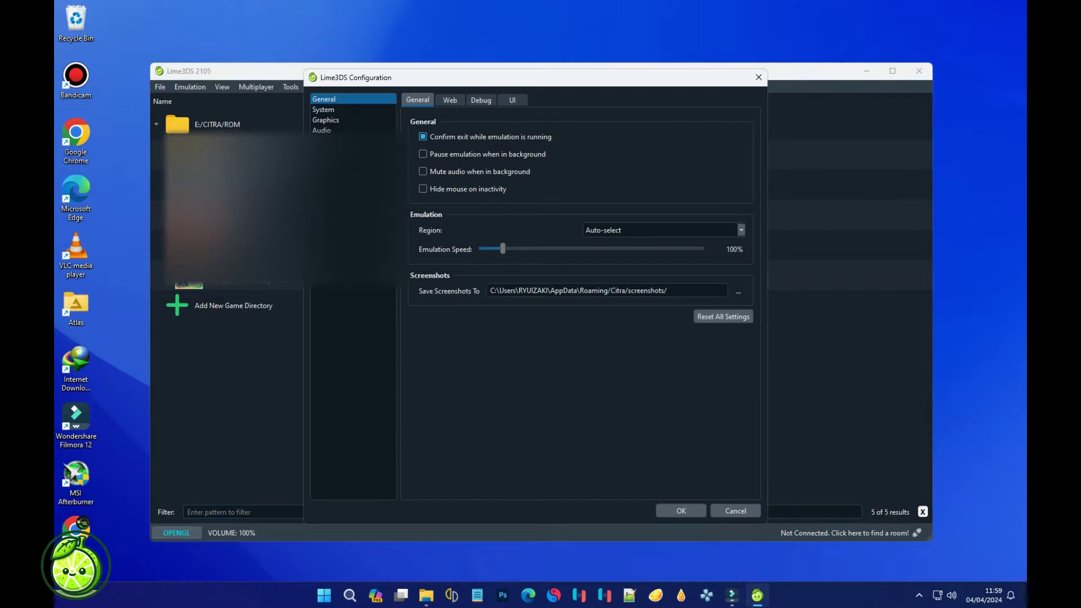
{"action": "left_click", "coordinate": [330, 119]}
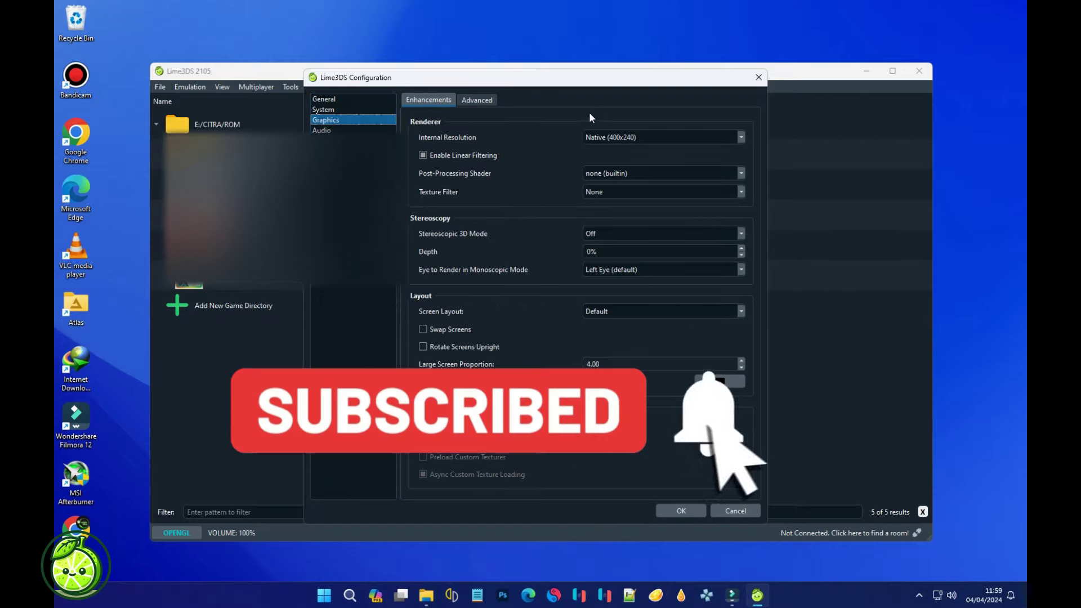
{"action": "left_click", "coordinate": [643, 139]}
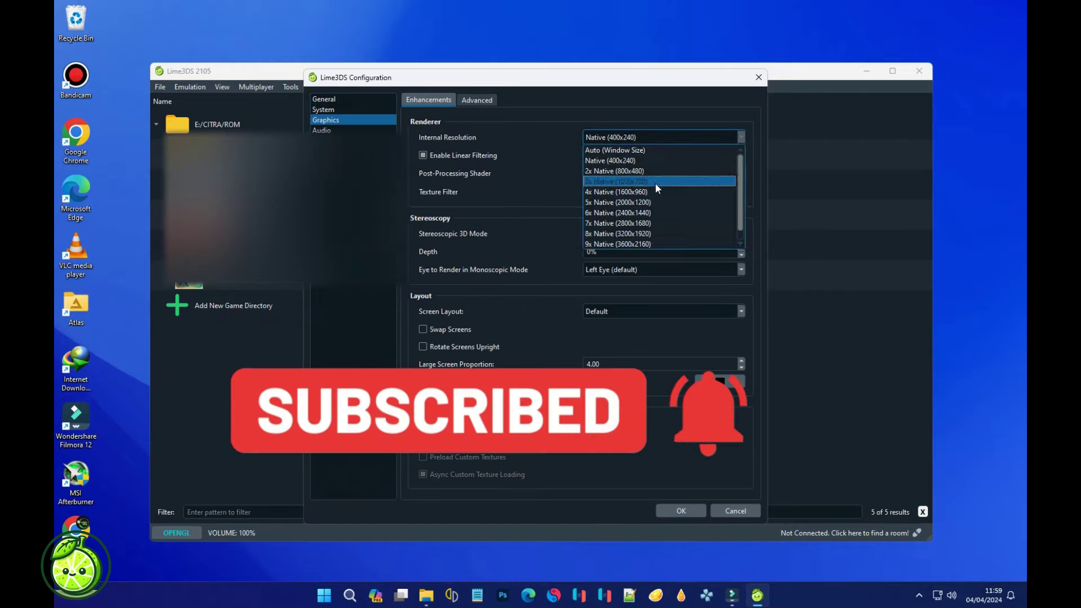
{"action": "left_click", "coordinate": [654, 192]}
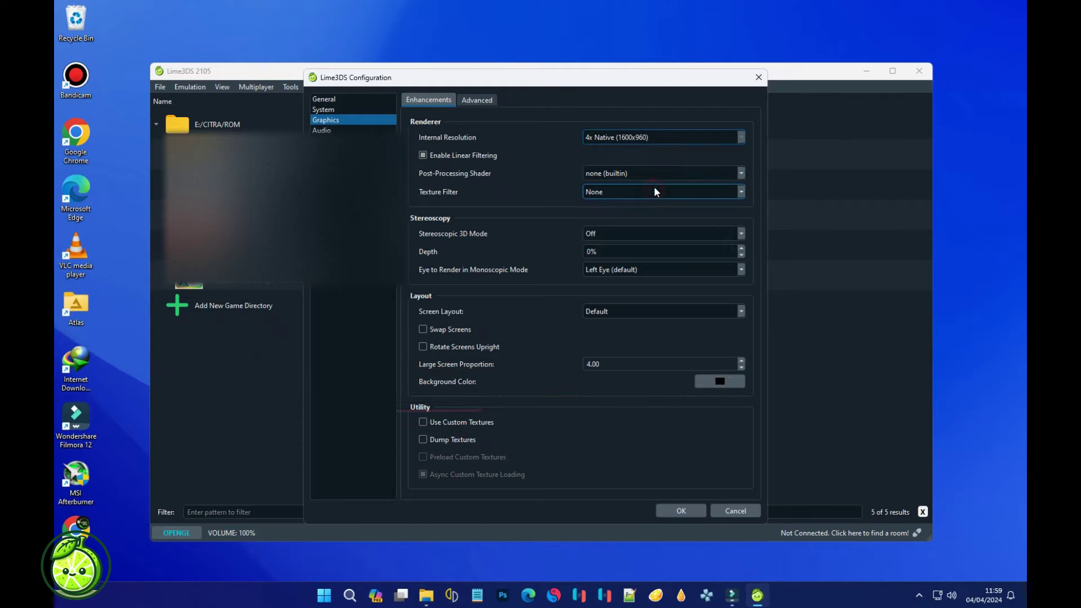
{"action": "left_click", "coordinate": [681, 511]}
Open the Controls settings in Configure and start Auto Map for joystick buttons.
{"action": "left_click", "coordinate": [189, 86]}
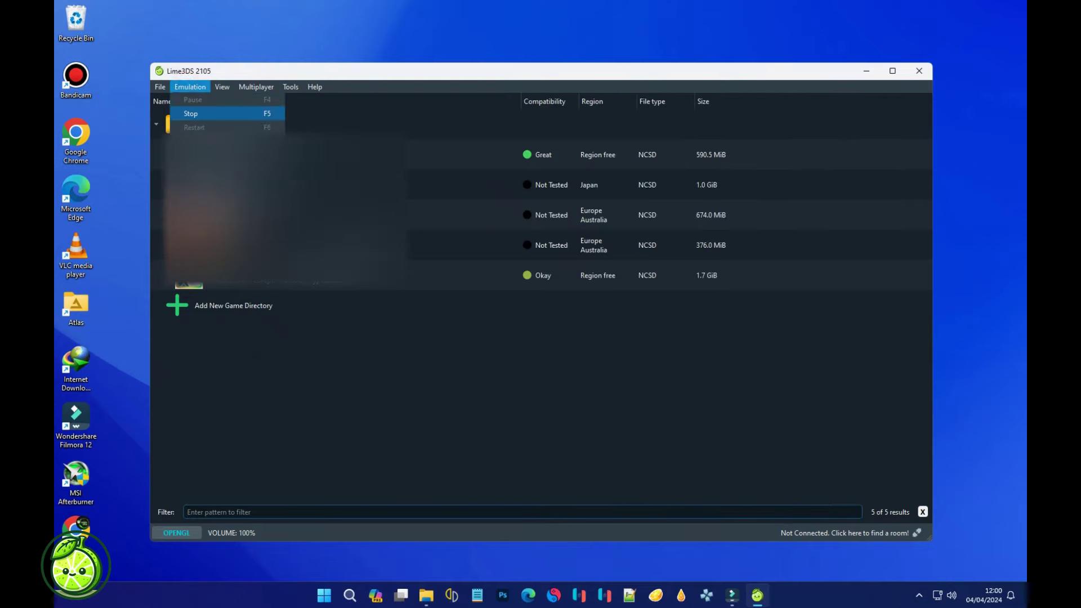
{"action": "left_click", "coordinate": [226, 128]}
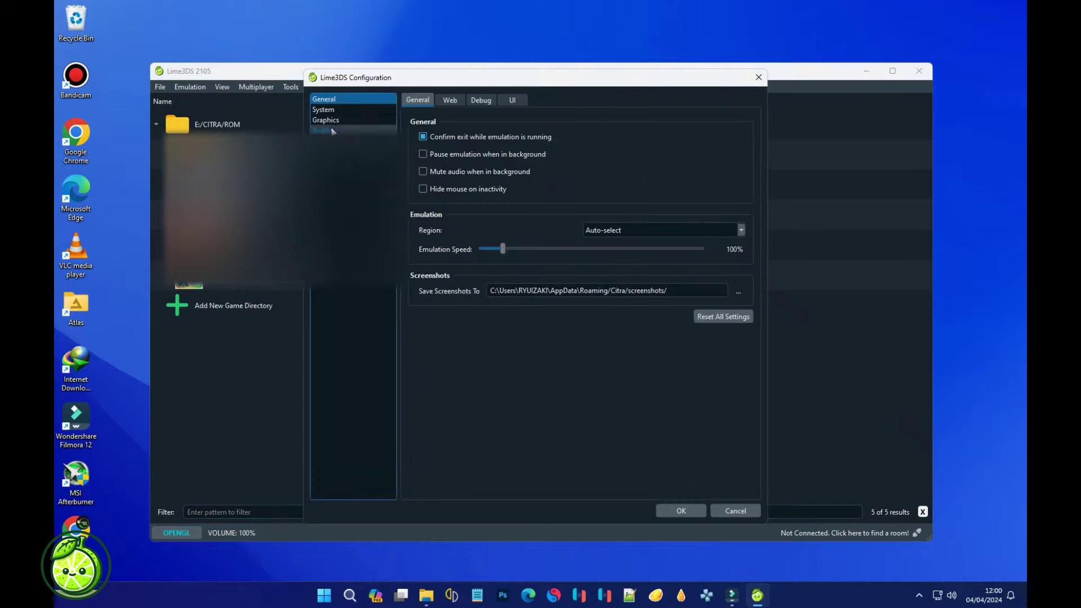
{"action": "left_click", "coordinate": [332, 130]}
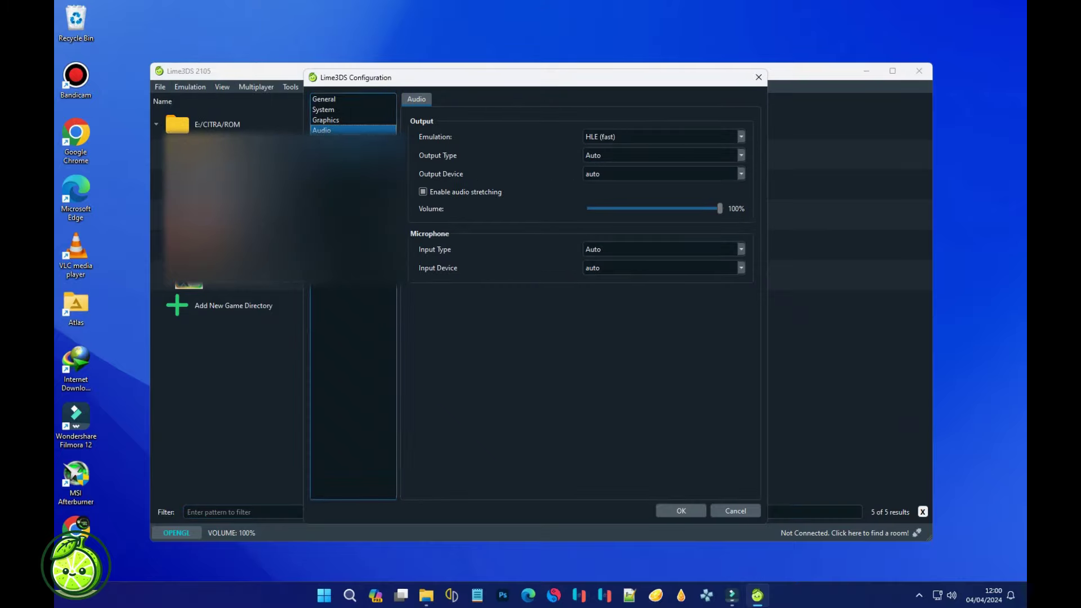
{"action": "left_click", "coordinate": [327, 140]}
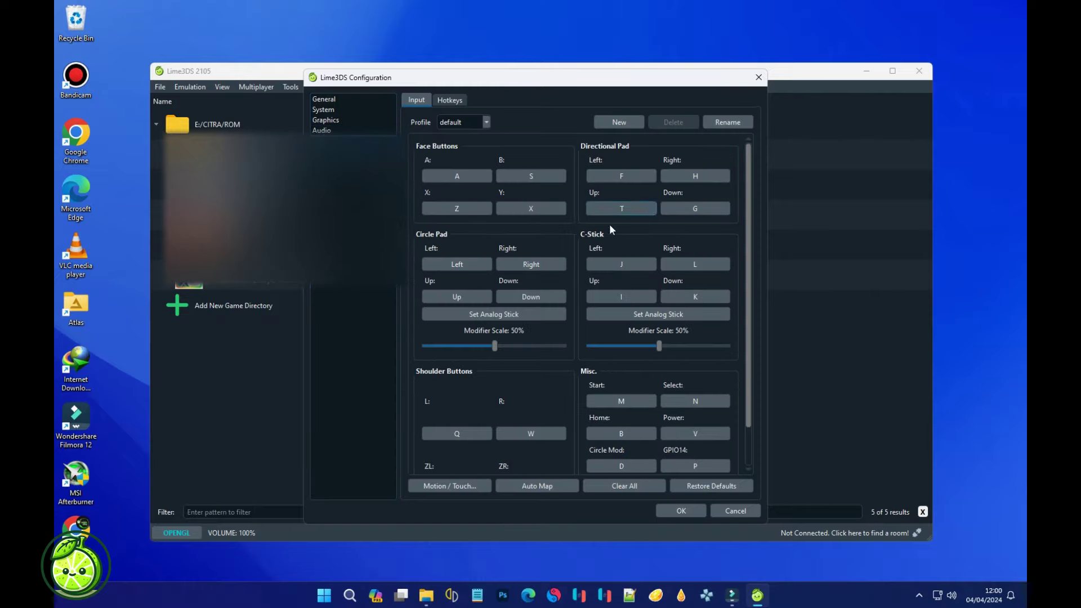
{"action": "left_click", "coordinate": [545, 488]}
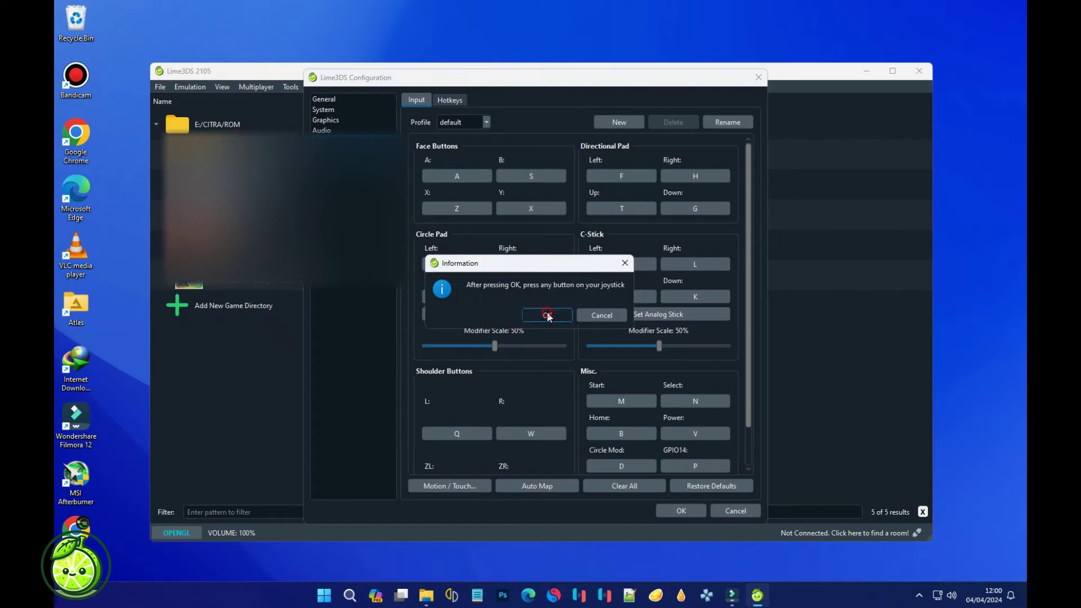